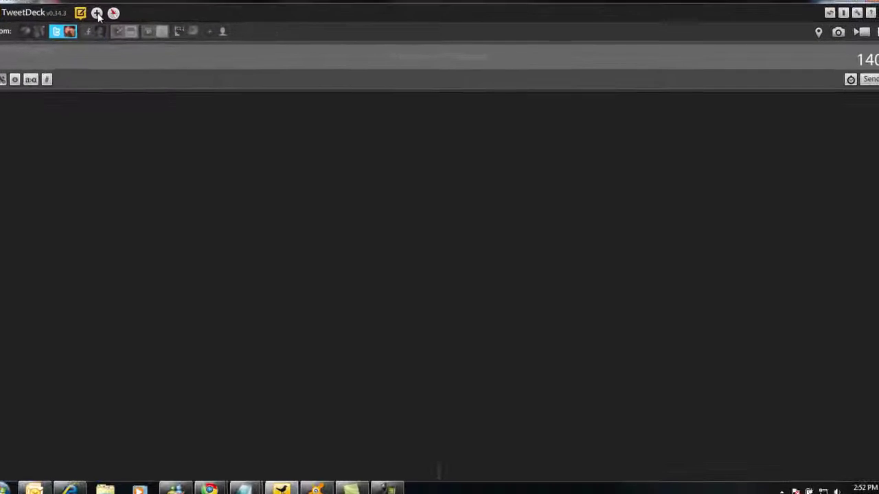
- Open the Accounts settings and start adding a new Twitter account
{"action": "left_click", "coordinate": [96, 13]}
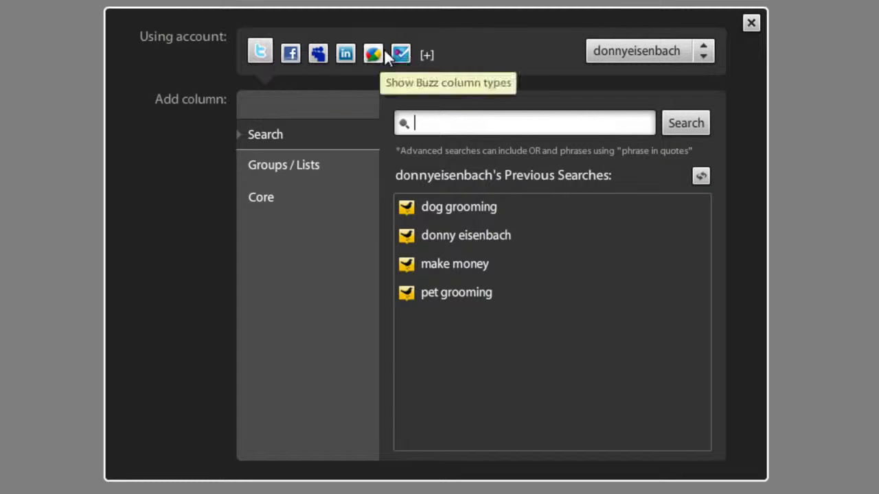
{"action": "left_click", "coordinate": [427, 56]}
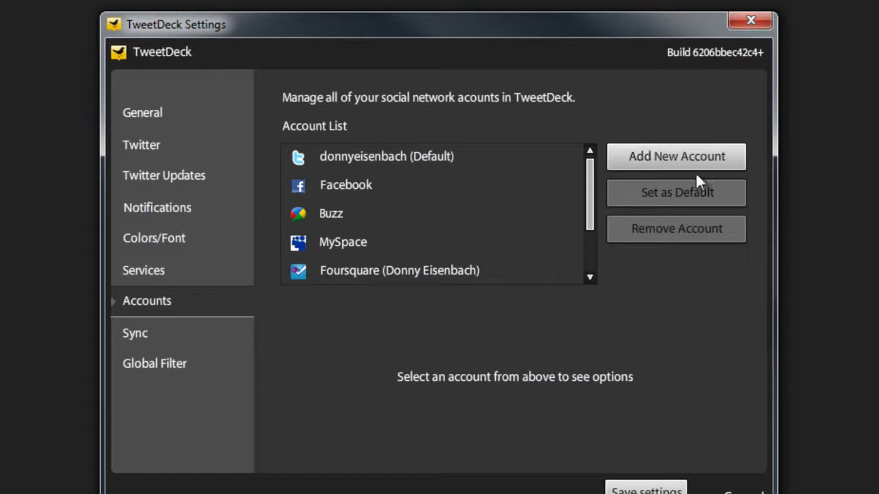
{"action": "left_click", "coordinate": [713, 173]}
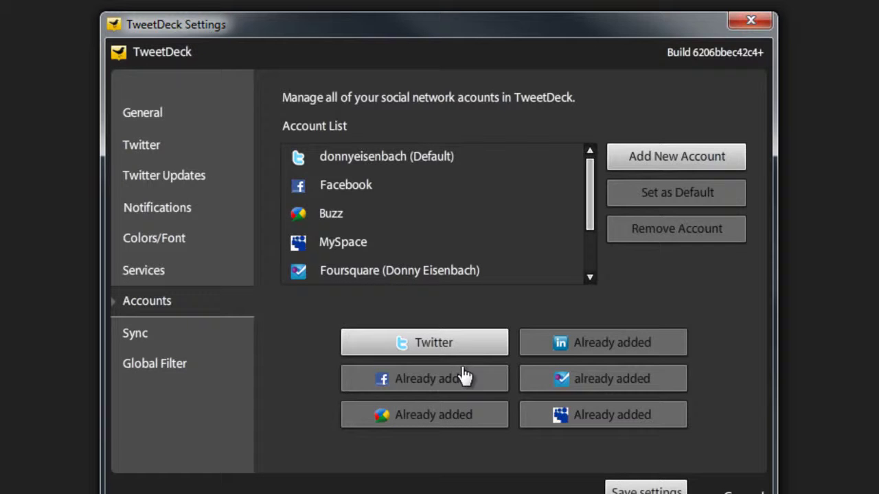
{"action": "left_click", "coordinate": [442, 348]}
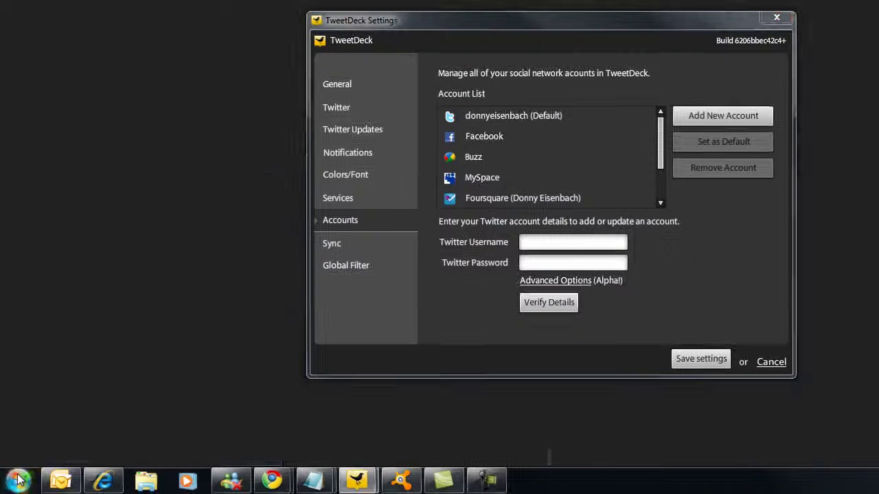
{"action": "left_click", "coordinate": [19, 481]}
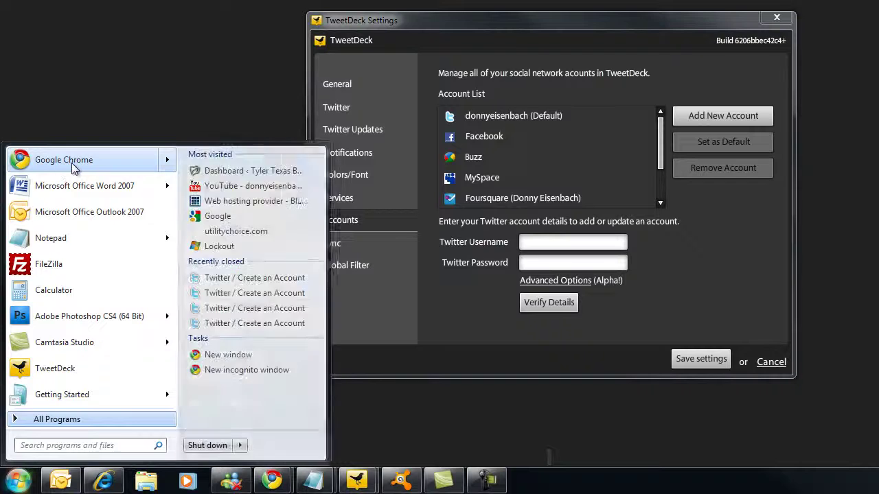
{"action": "left_click", "coordinate": [67, 166]}
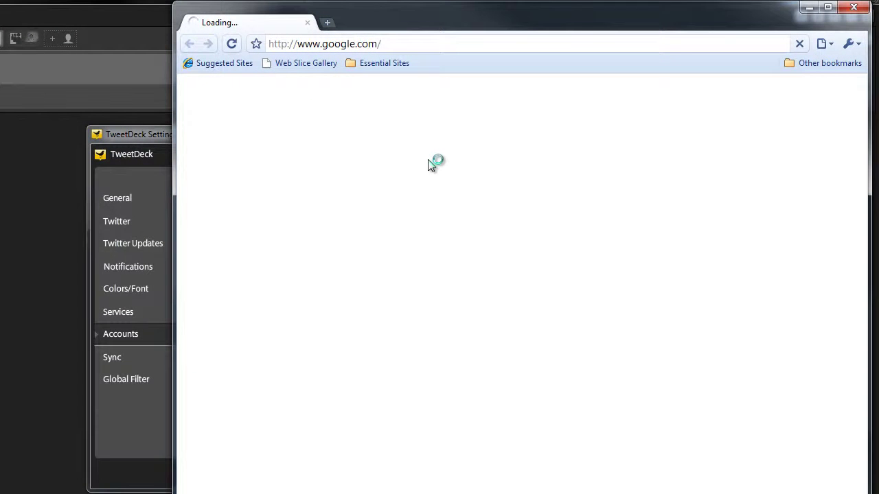
{"action": "left_click", "coordinate": [463, 44]}
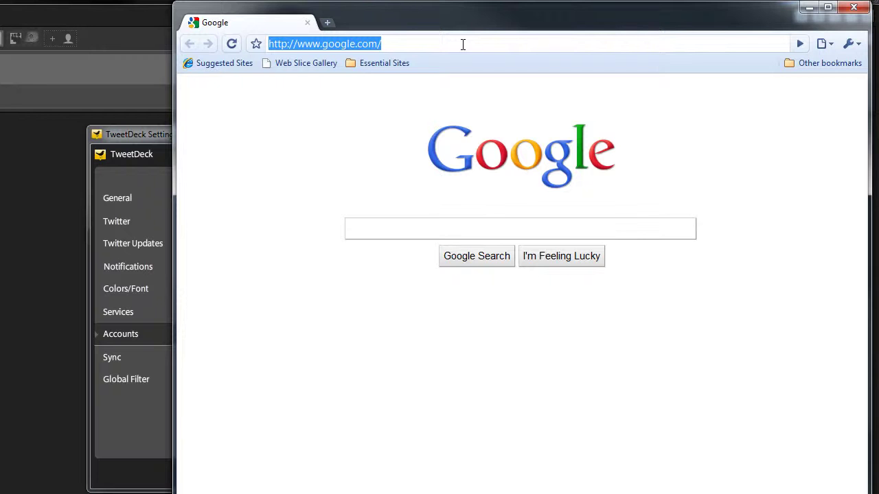
{"action": "type", "text": "www.t"}
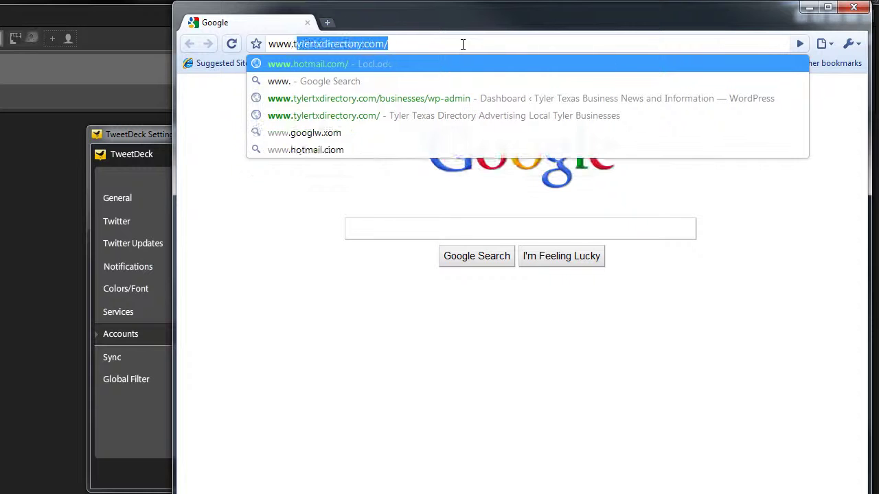
{"action": "type", "text": "witter.c"}
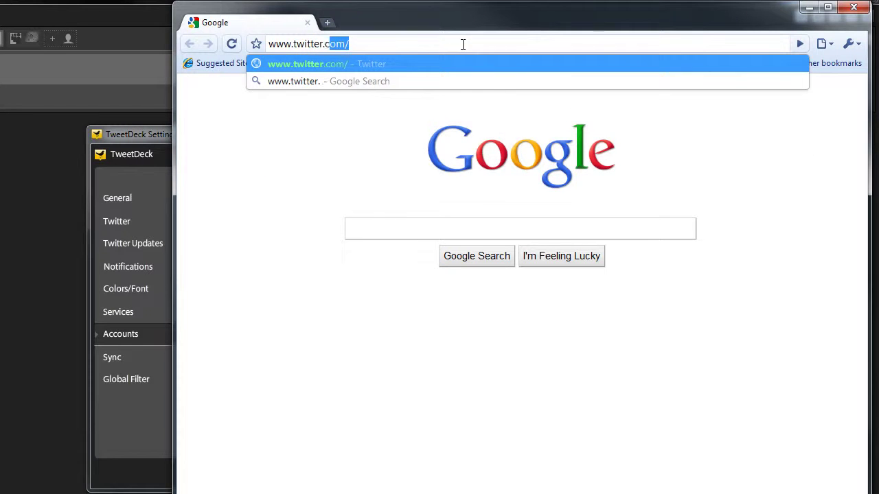
{"action": "type", "text": "om"}
{"action": "key", "text": "Return"}
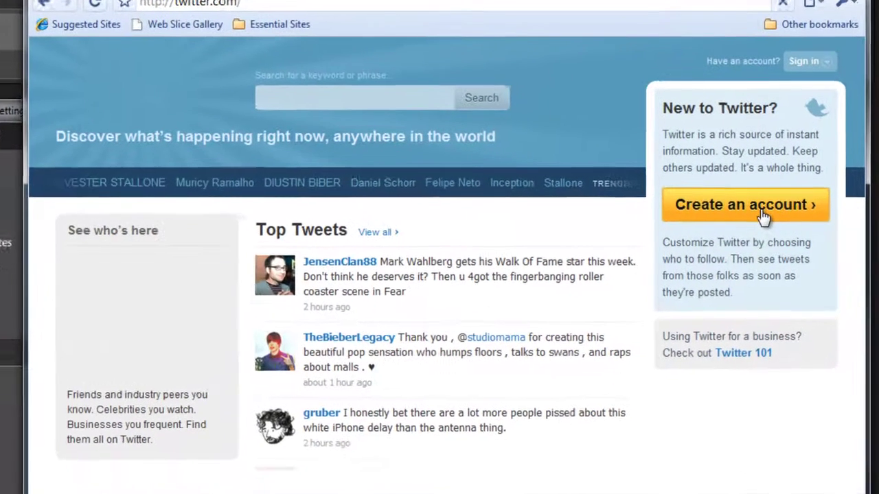
- Start creating a Twitter account and enter the full name, capitalising the surname
{"action": "left_click", "coordinate": [760, 215]}
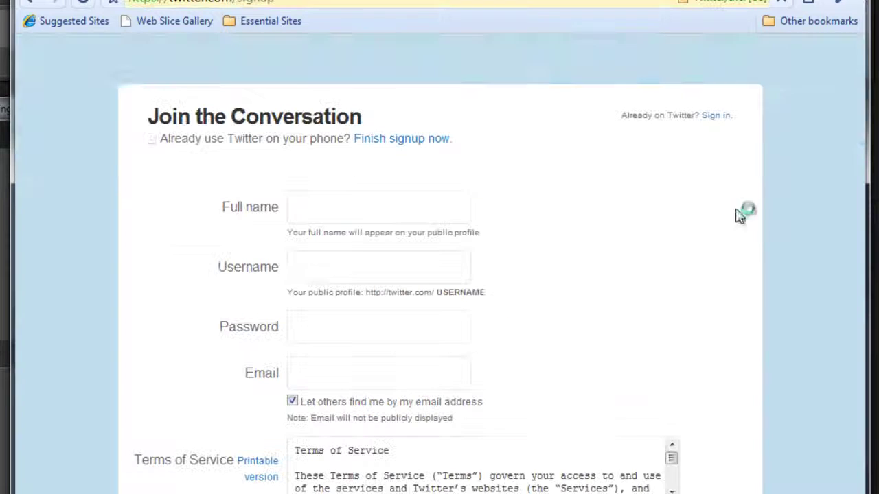
{"action": "left_click", "coordinate": [374, 203]}
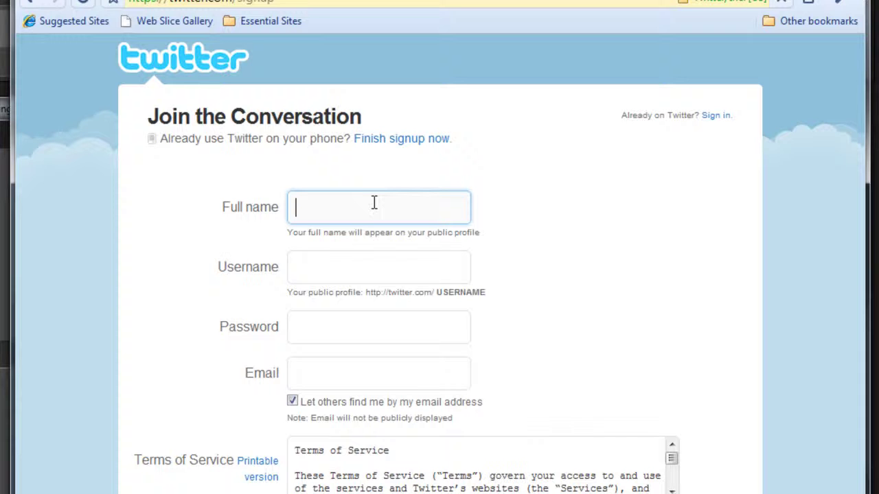
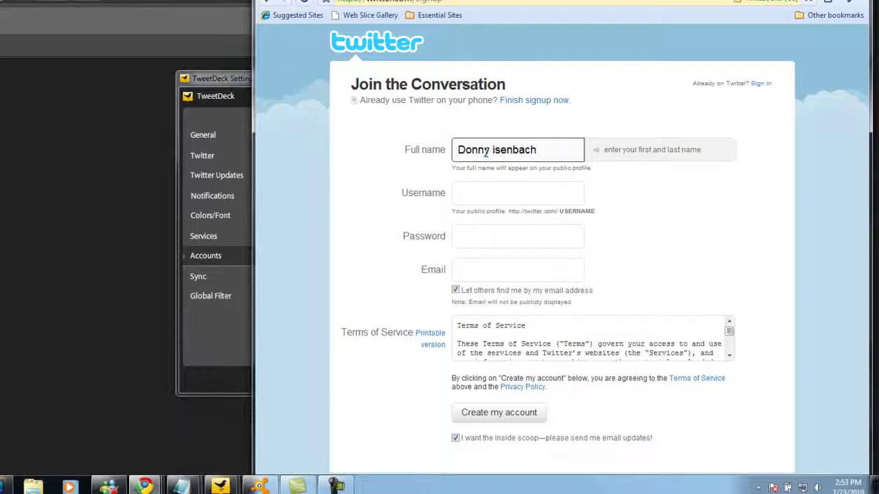
{"action": "left_click", "coordinate": [487, 153]}
{"action": "type", "text": "E"}
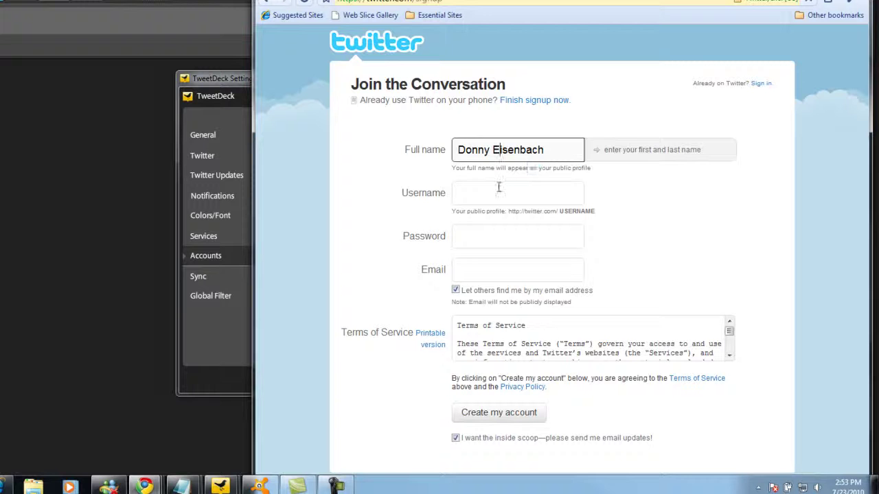
- Fill in the sign-up form's username, password and e-mail address fields
{"action": "left_click", "coordinate": [498, 188]}
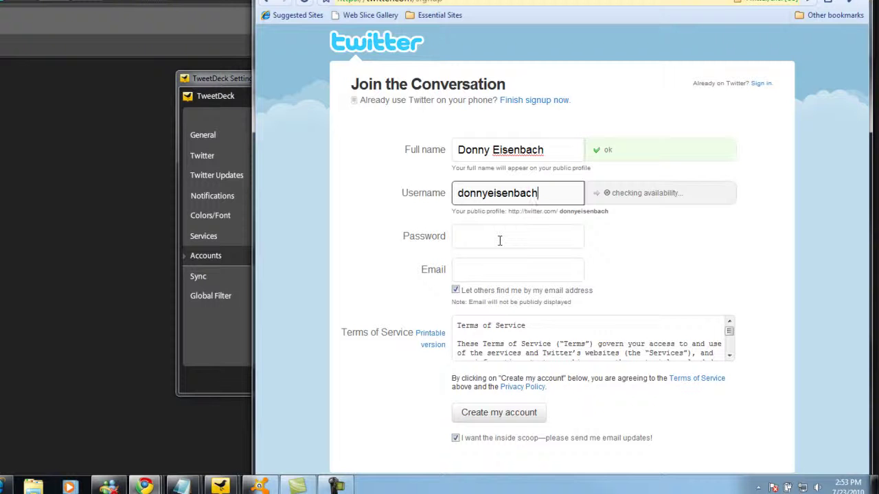
{"action": "left_click", "coordinate": [477, 238]}
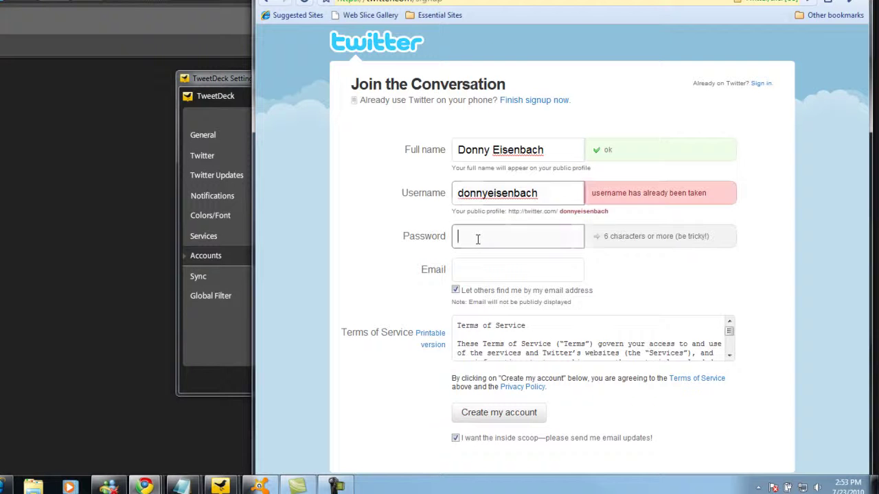
{"action": "type", "text": "************"}
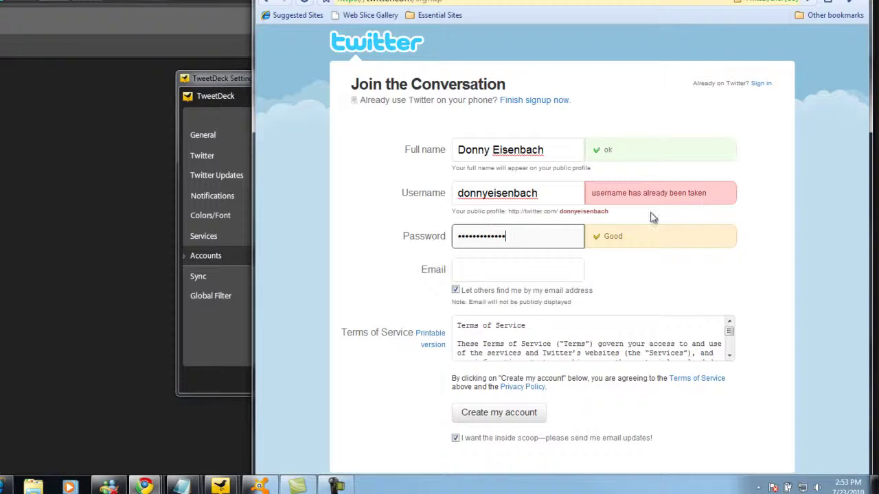
{"action": "left_click", "coordinate": [471, 275]}
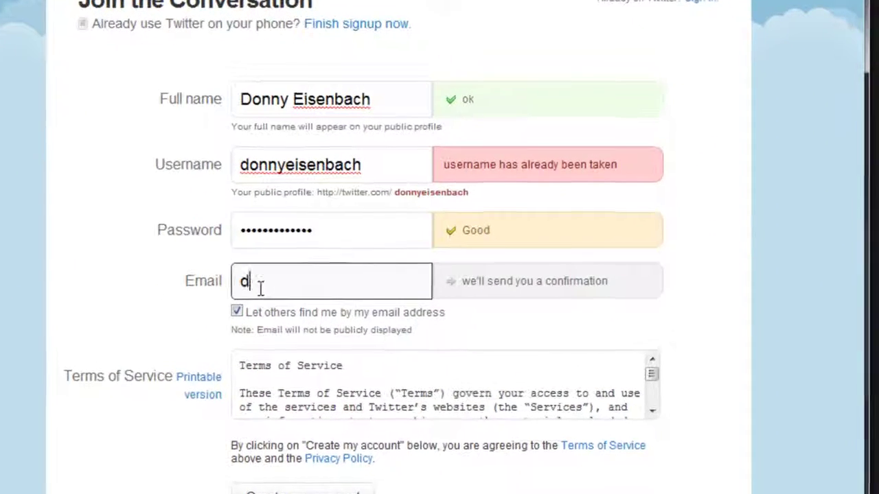
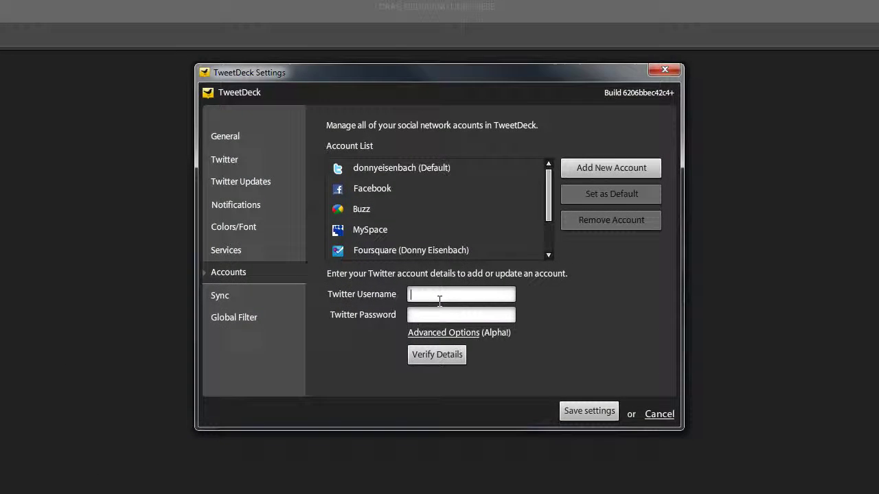
- Enter the new account's Twitter username in TweetDeck and close the Settings dialog
{"action": "left_click", "coordinate": [437, 297]}
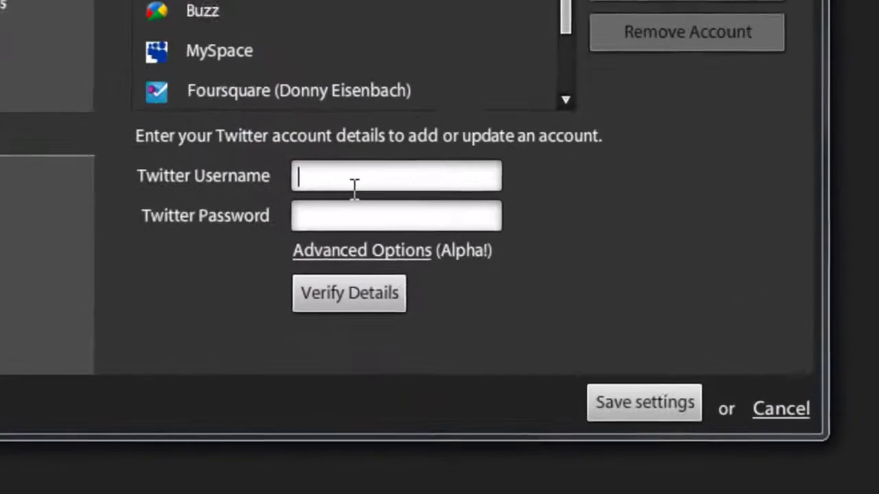
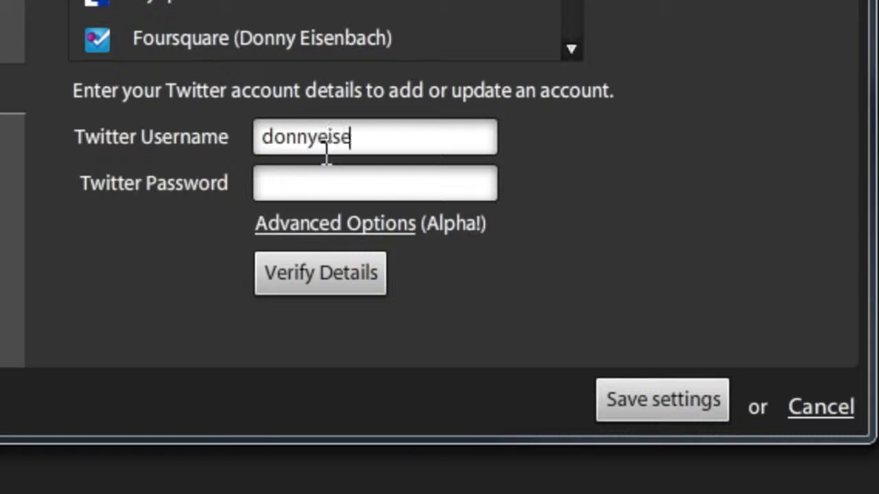
{"action": "left_click", "coordinate": [382, 192]}
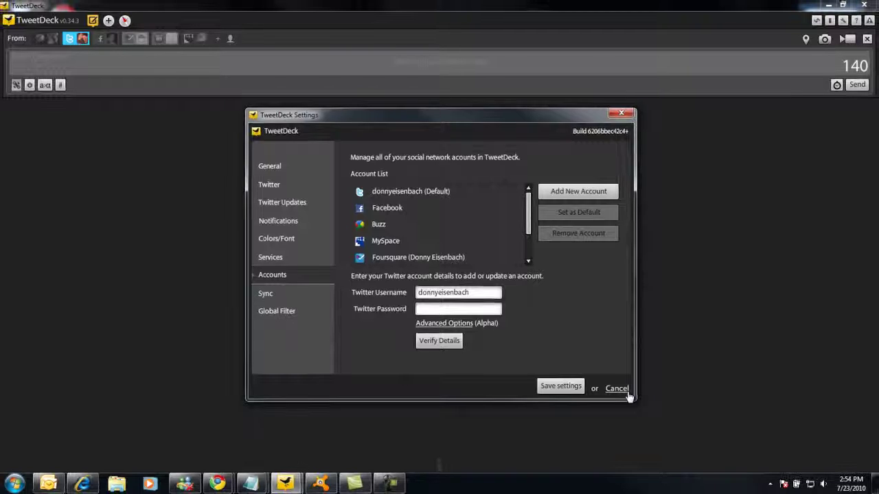
{"action": "left_click", "coordinate": [671, 392]}
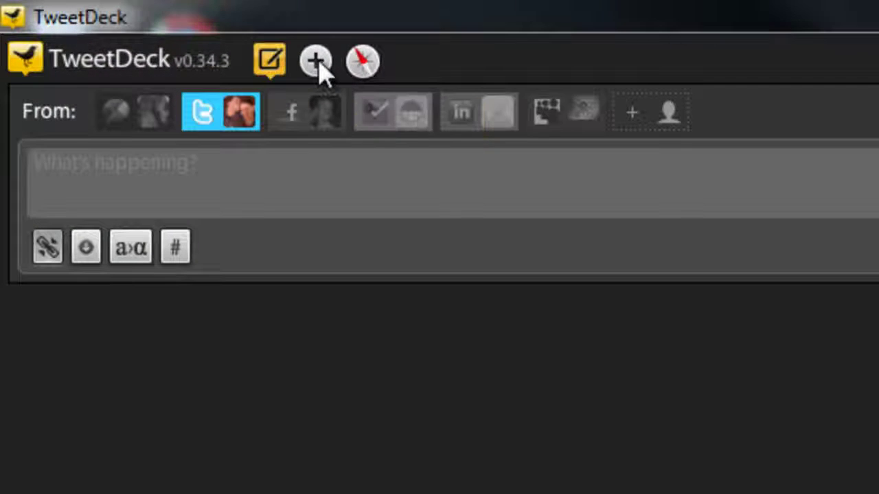
- Add an All Friends column from the Core column types
{"action": "left_click", "coordinate": [108, 20]}
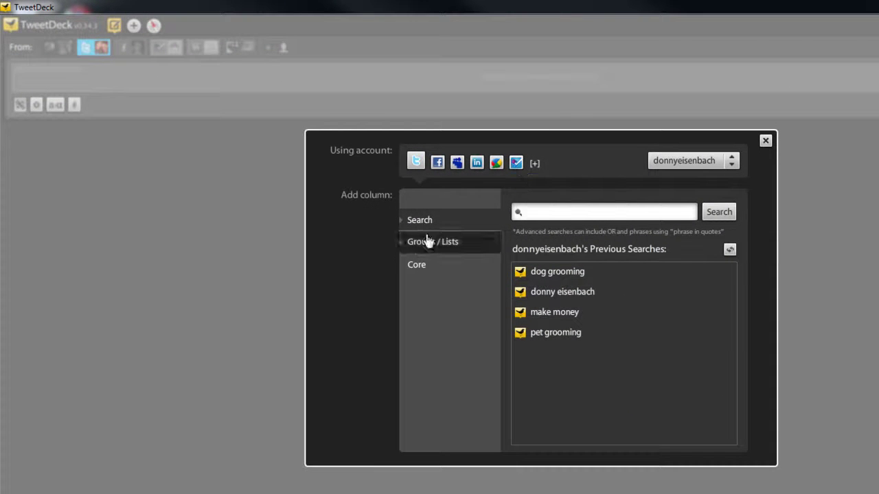
{"action": "left_click", "coordinate": [417, 268]}
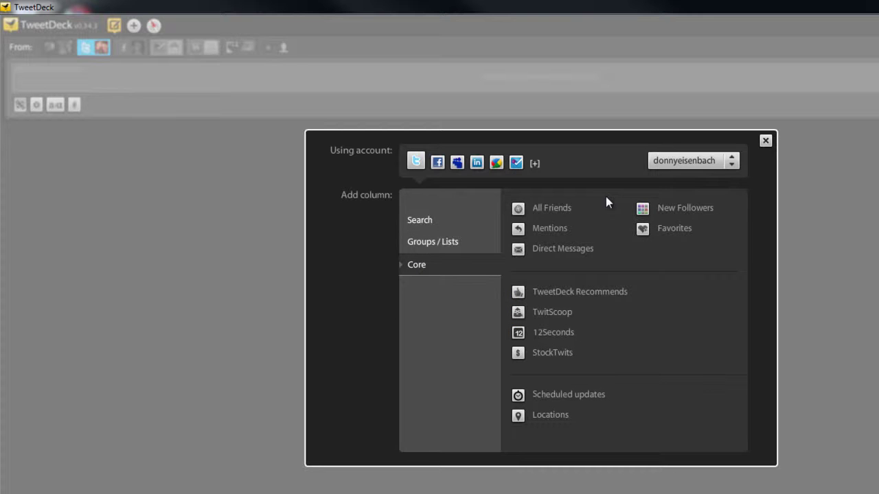
{"action": "left_click", "coordinate": [556, 210]}
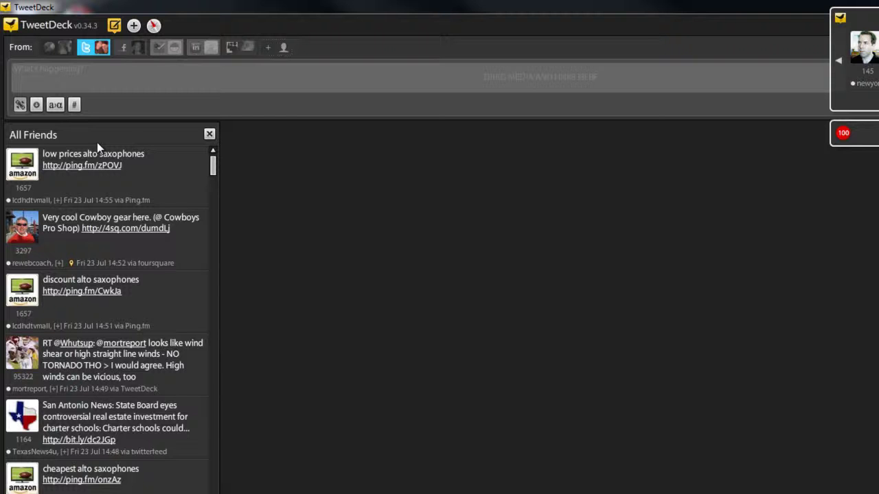
- Add a Mentions column from the Core column types
{"action": "left_click", "coordinate": [133, 27]}
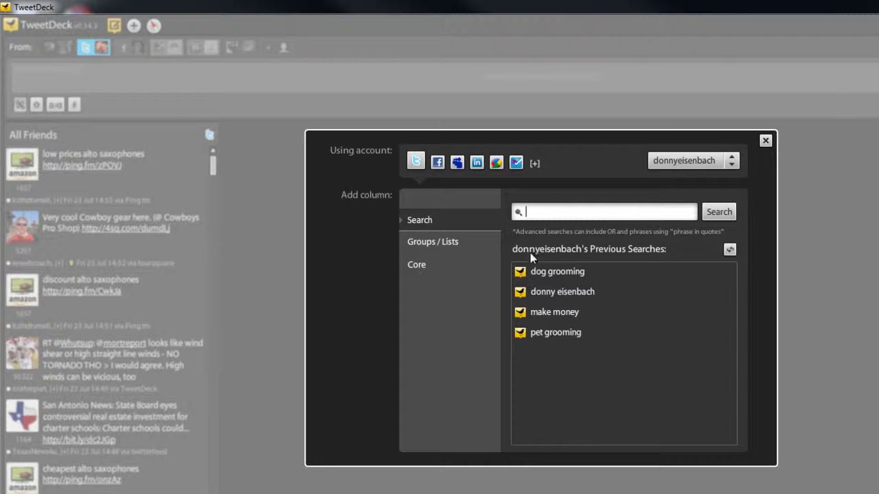
{"action": "left_click", "coordinate": [423, 272]}
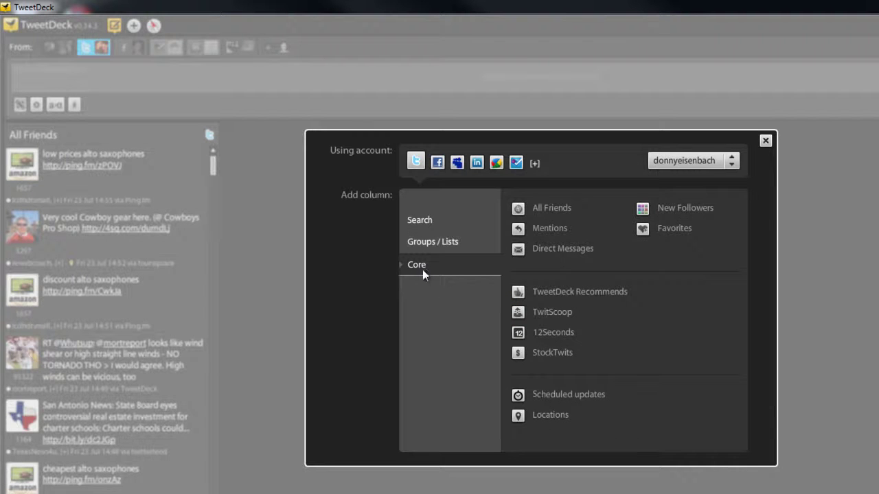
{"action": "left_click", "coordinate": [547, 233]}
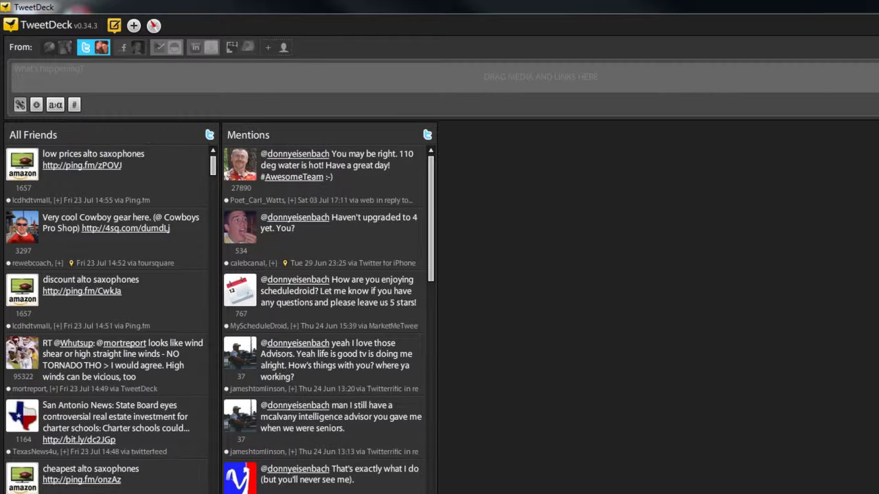
- Add a Direct Messages column from the Core column category
{"action": "mouse_move", "coordinate": [230, 160]}
{"action": "left_click", "coordinate": [133, 27]}
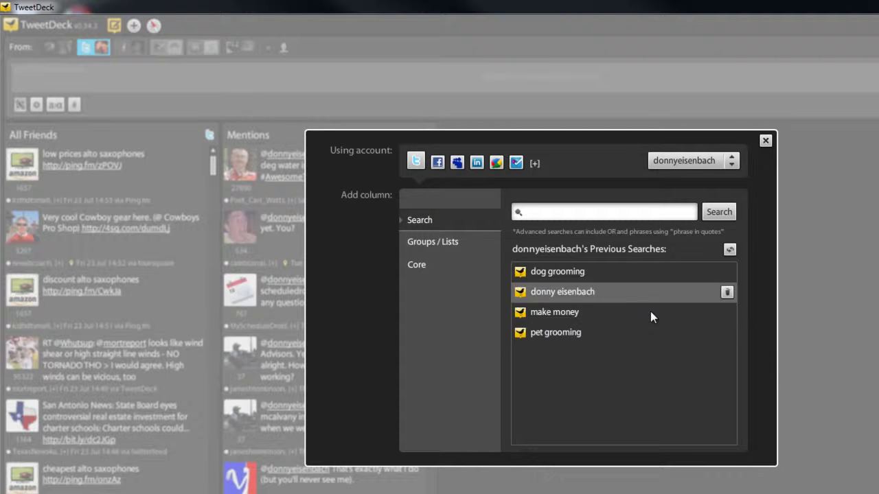
{"action": "left_click", "coordinate": [416, 267]}
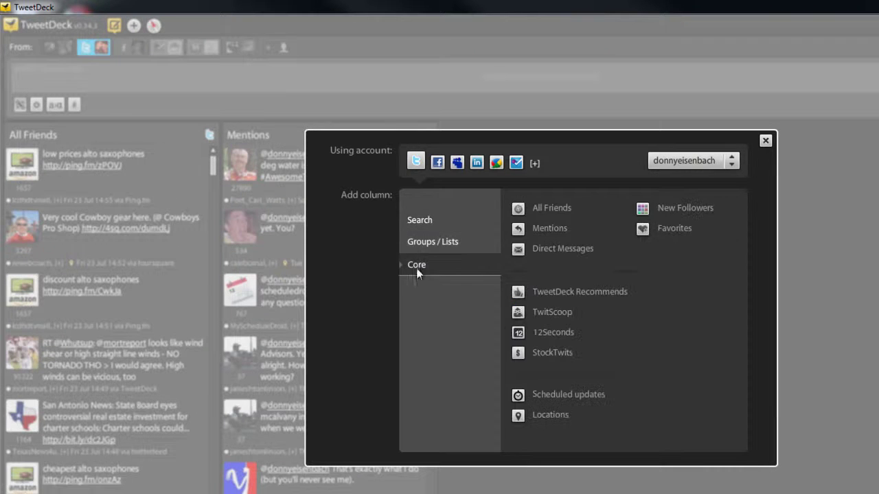
{"action": "left_click", "coordinate": [562, 250]}
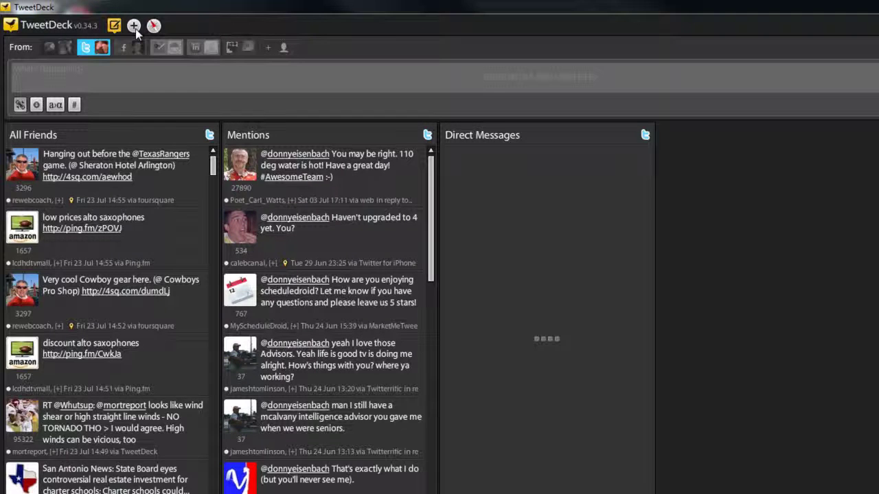
- Add a New Followers column from the Core column category
{"action": "left_click", "coordinate": [135, 29]}
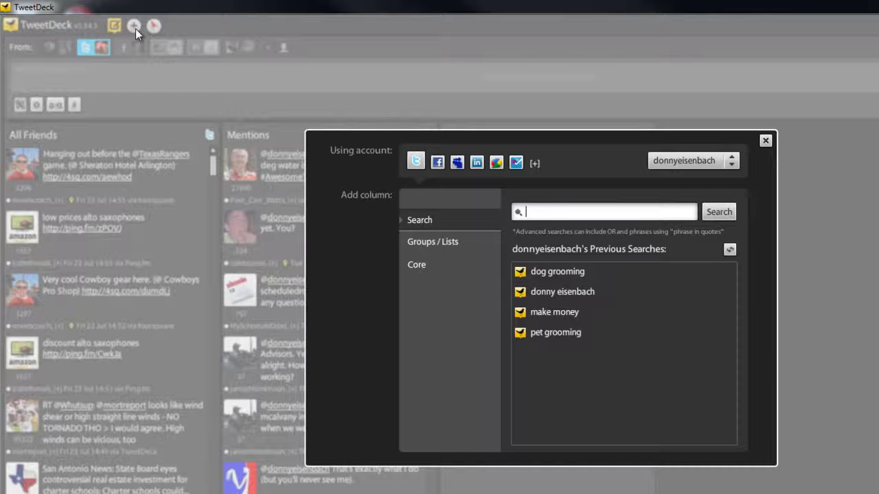
{"action": "left_click", "coordinate": [426, 267]}
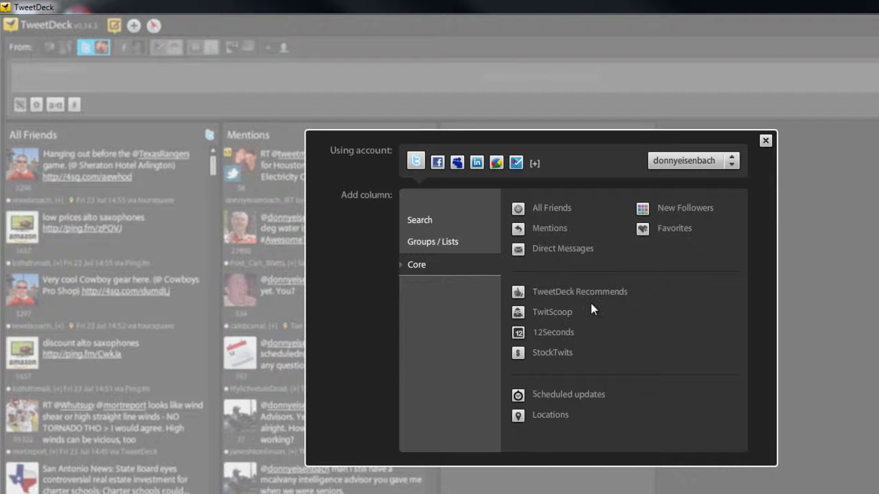
{"action": "left_click", "coordinate": [684, 210]}
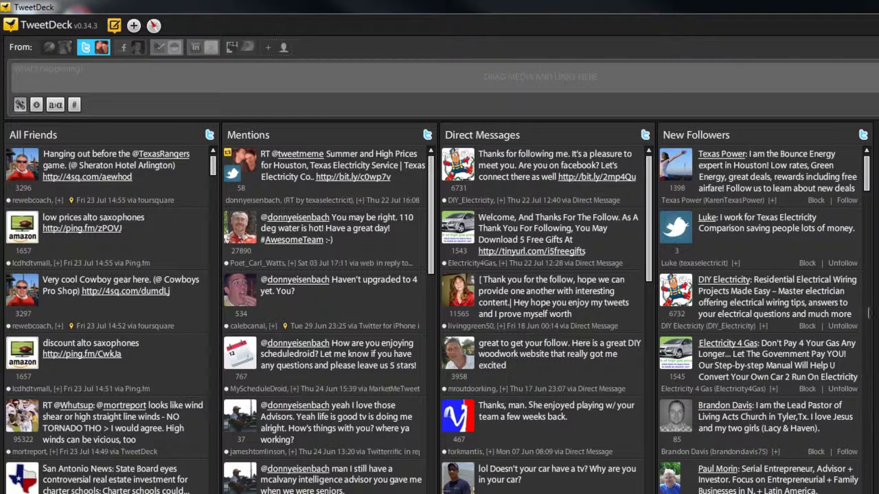
{"action": "mouse_move", "coordinate": [686, 184]}
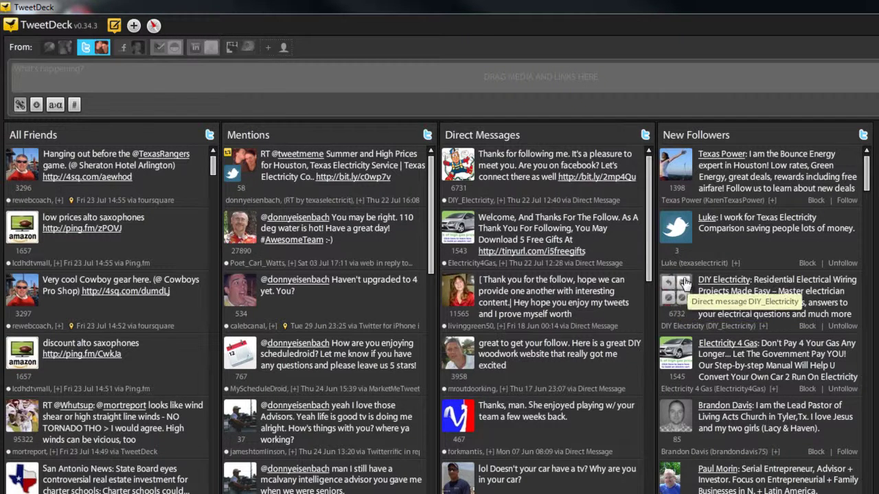
{"action": "mouse_move", "coordinate": [682, 312]}
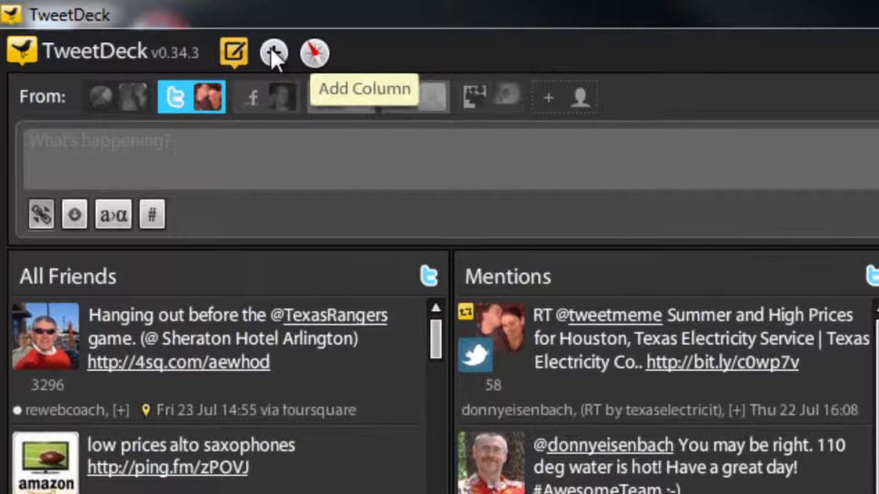
- Create a 'dog grooming' search column, correcting the 'gromming' typo before searching
{"action": "left_click", "coordinate": [272, 52]}
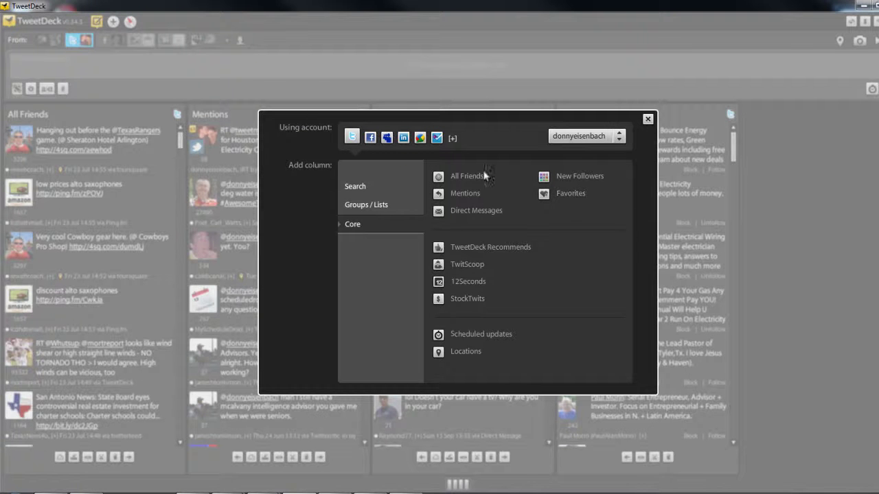
{"action": "left_click", "coordinate": [353, 187]}
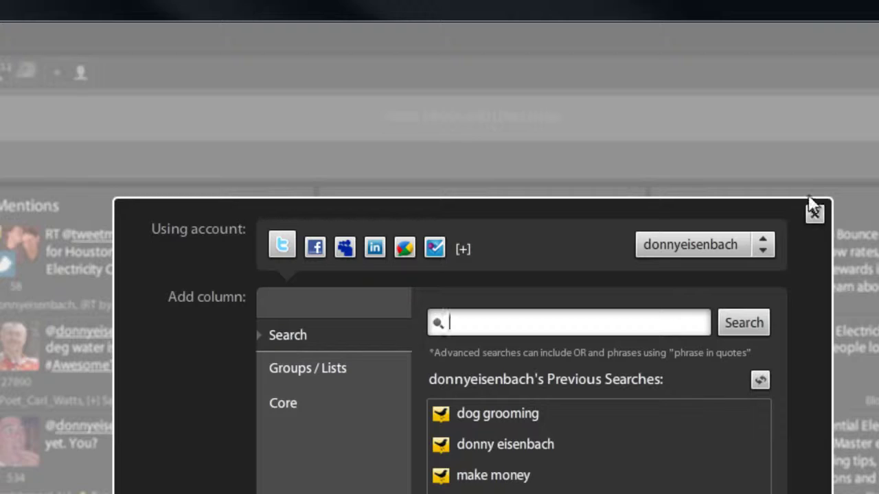
{"action": "left_click", "coordinate": [814, 217]}
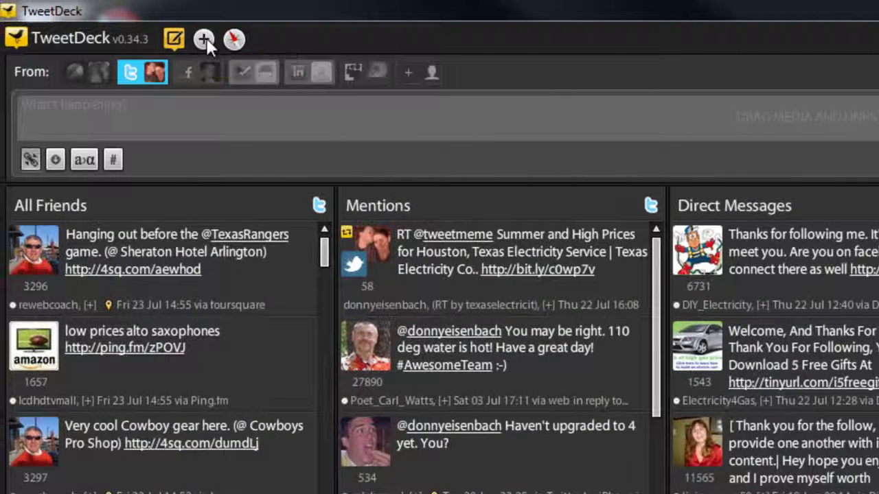
{"action": "left_click", "coordinate": [155, 41]}
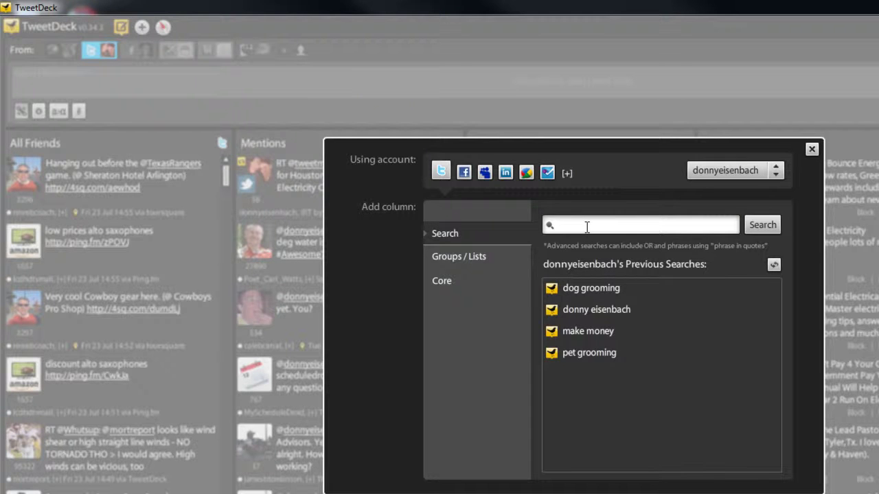
{"action": "type", "text": "dog gromming"}
{"action": "left_click", "coordinate": [597, 225]}
{"action": "key", "text": "BackSpace"}
{"action": "type", "text": "o"}
{"action": "left_click", "coordinate": [762, 226]}
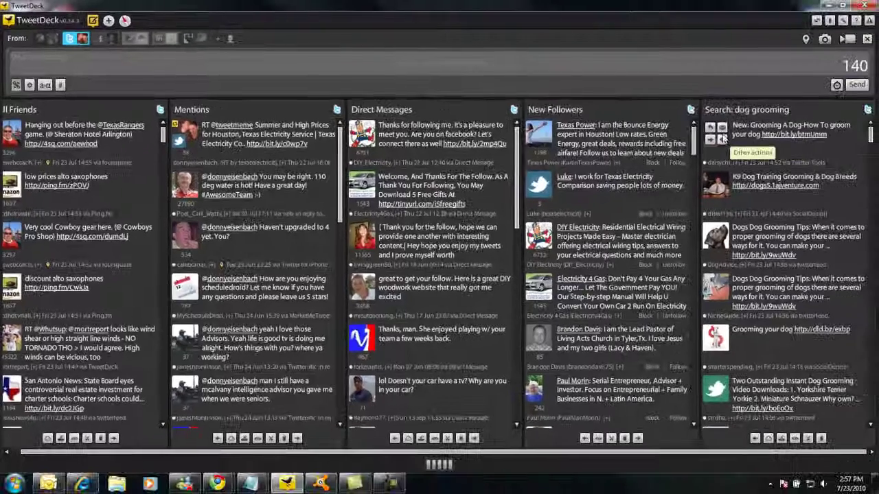
{"action": "left_click", "coordinate": [722, 140]}
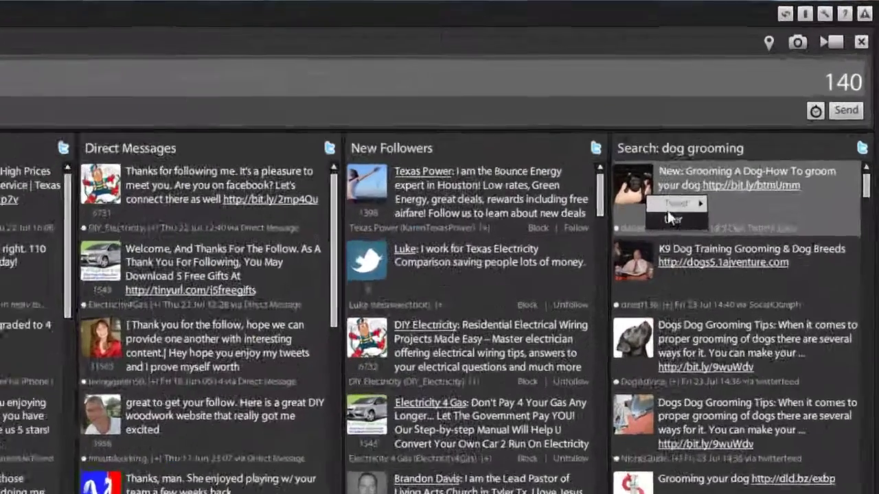
{"action": "mouse_move", "coordinate": [734, 158]}
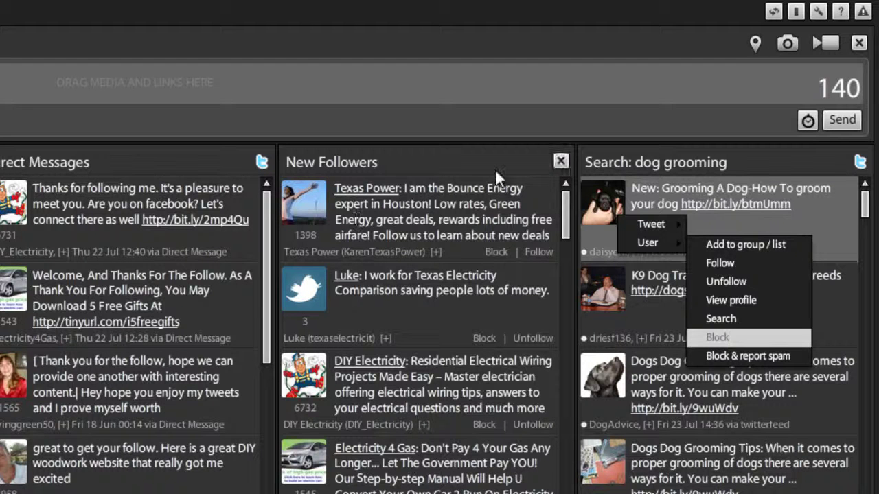
{"action": "mouse_move", "coordinate": [592, 200]}
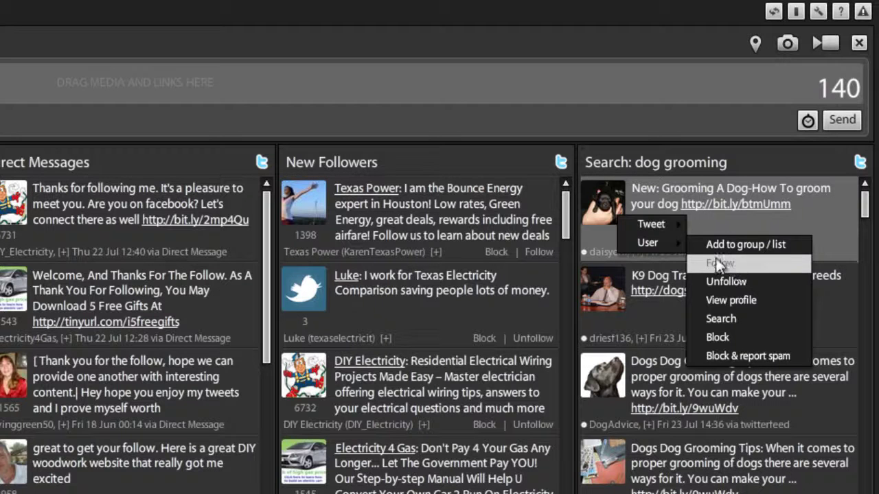
{"action": "left_click", "coordinate": [761, 155]}
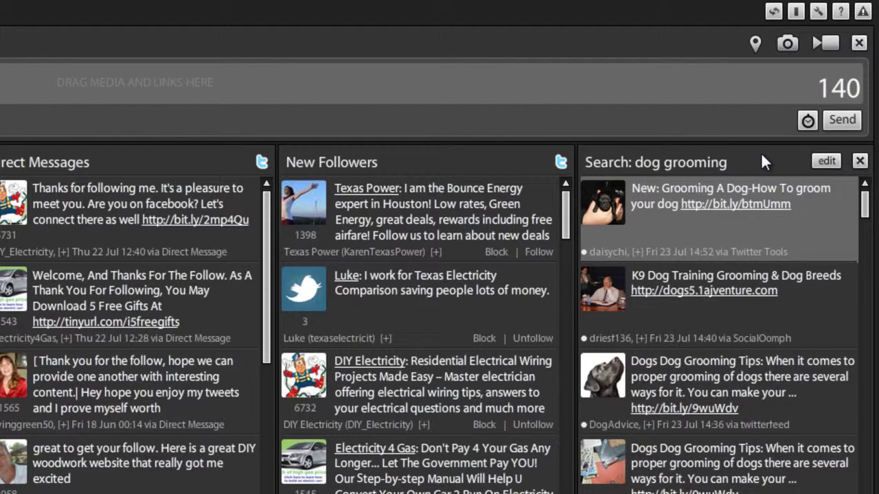
{"action": "left_click", "coordinate": [762, 161]}
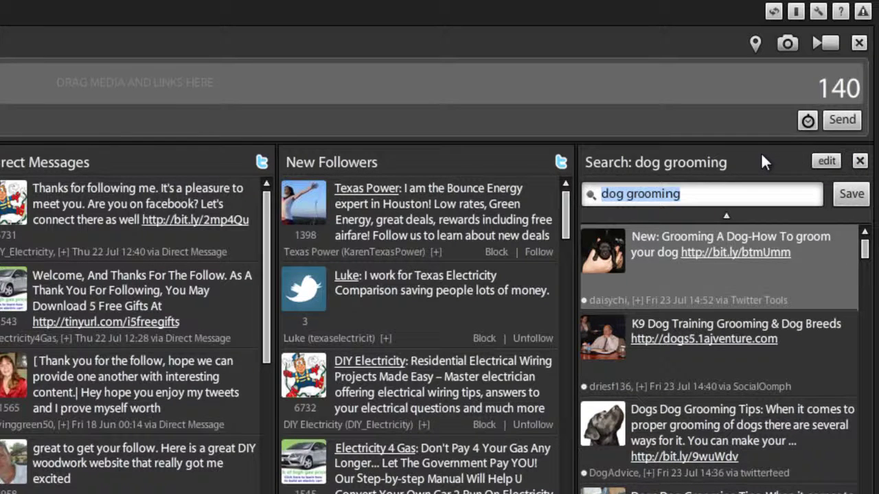
{"action": "left_click", "coordinate": [762, 157]}
{"action": "mouse_move", "coordinate": [611, 211]}
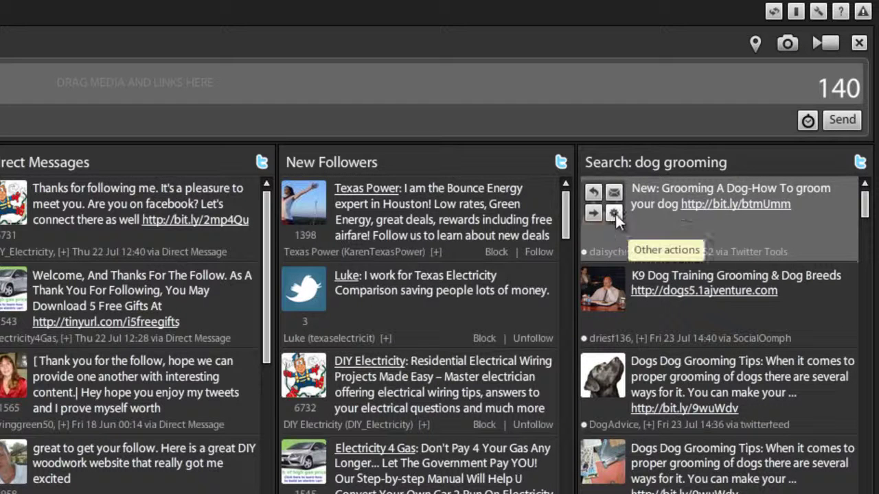
{"action": "left_click", "coordinate": [614, 214]}
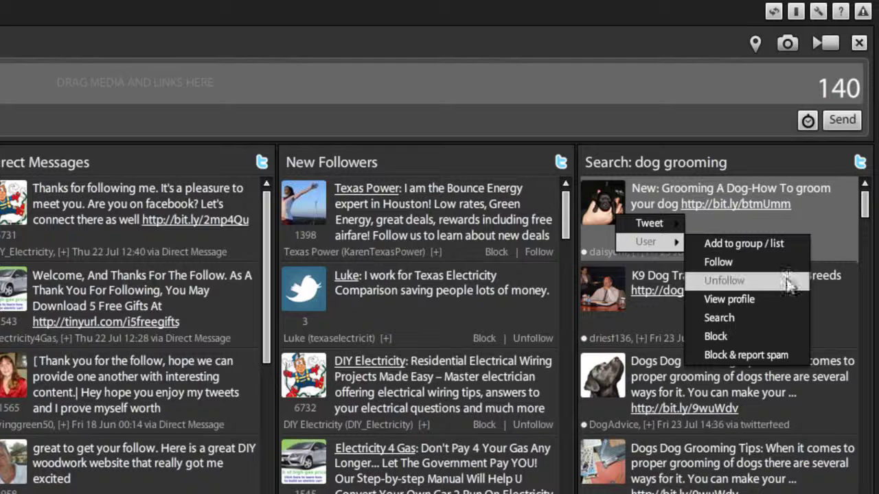
{"action": "left_click", "coordinate": [849, 226]}
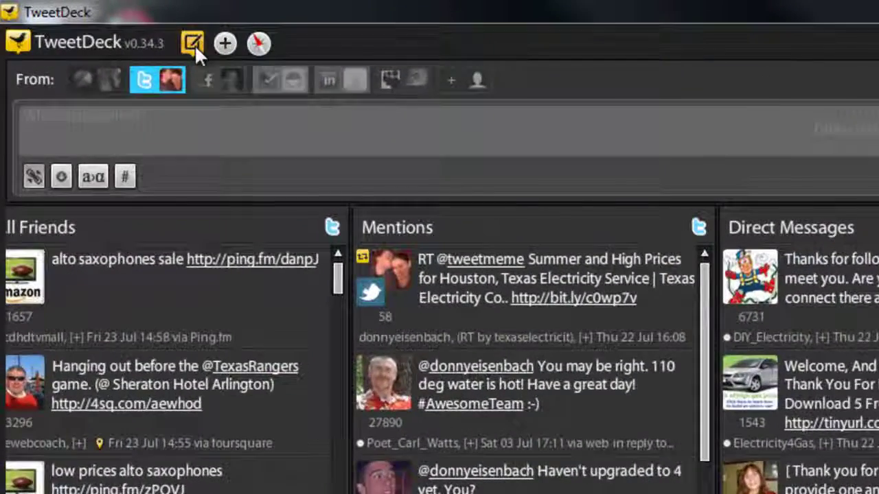
- Tweet 'Just had some great ribs at Rib Masters in Whitehouse. Honestly got to be the best in East Texas'
{"action": "left_click", "coordinate": [194, 44]}
{"action": "left_click", "coordinate": [194, 43]}
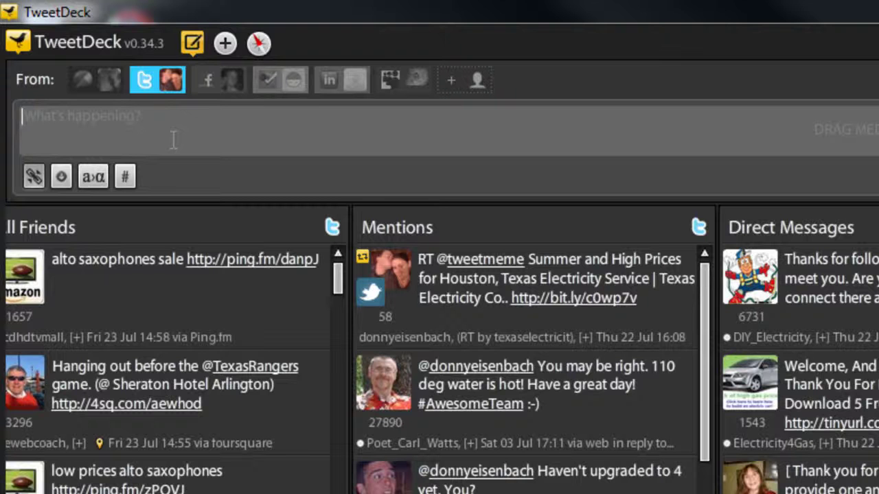
{"action": "type", "text": "Just had some great ribs at"}
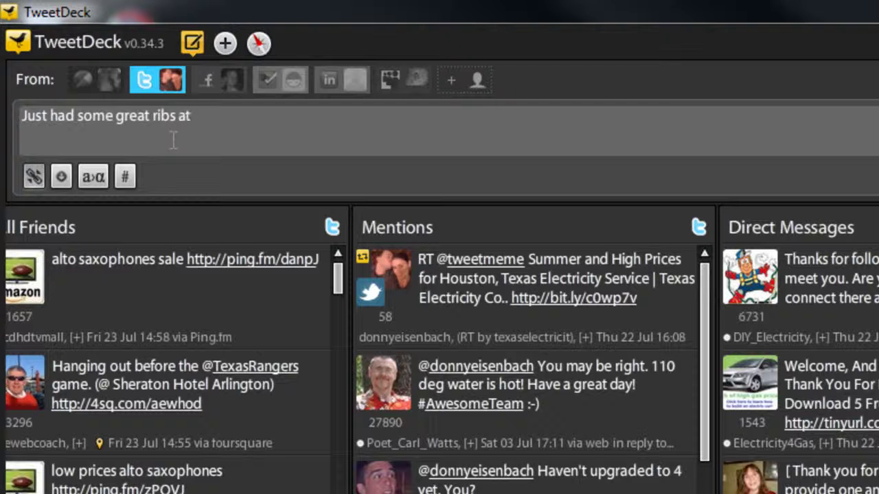
{"action": "type", "text": " Rib Masters"}
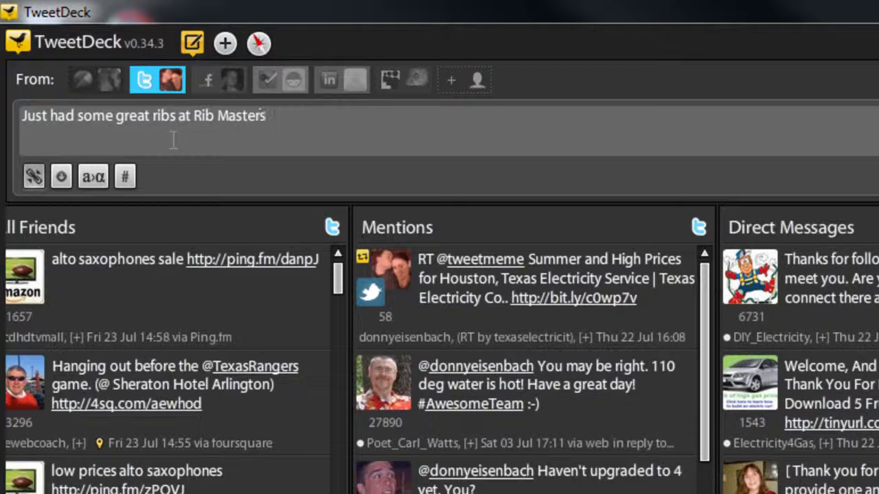
{"action": "type", "text": " in Whit"}
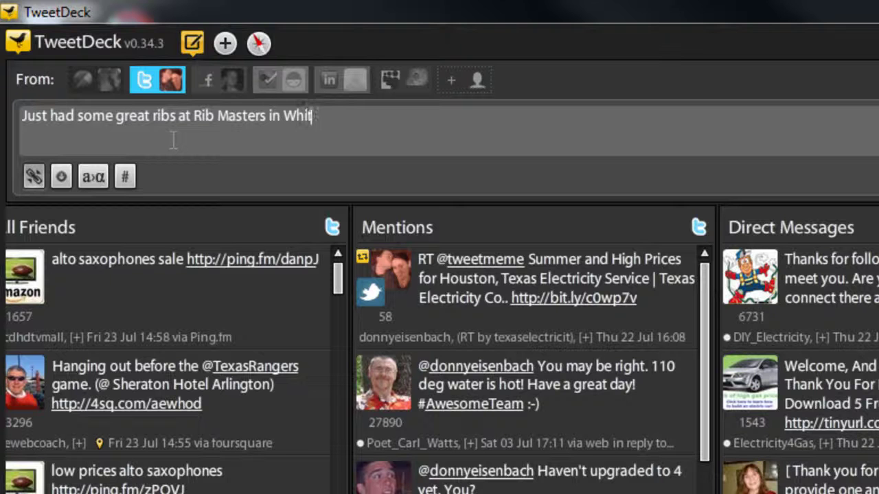
{"action": "type", "text": "ehouse. Hon"}
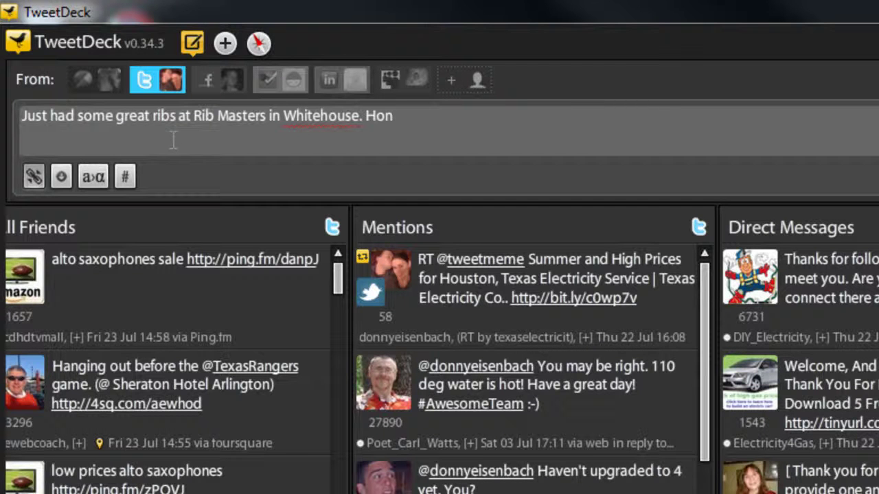
{"action": "type", "text": "esty"}
{"action": "key", "text": "BackSpace"}
{"action": "type", "text": "ly got to be the best in East"}
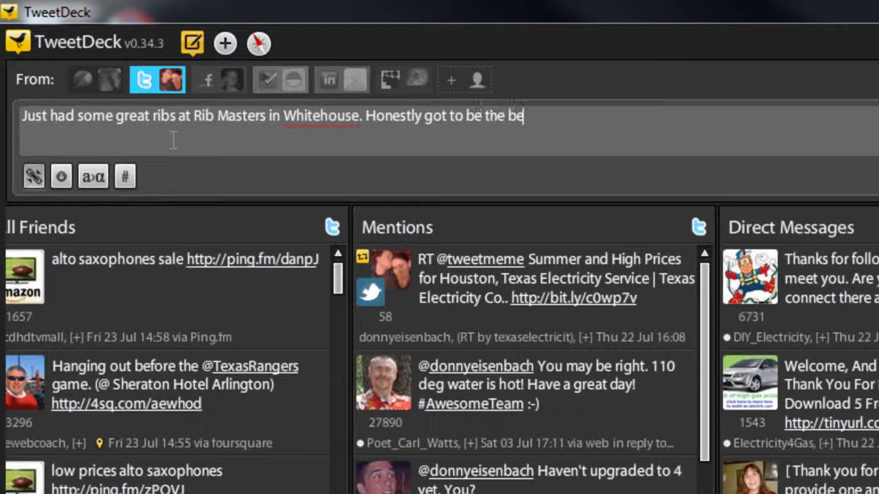
{"action": "type", "text": " Texas"}
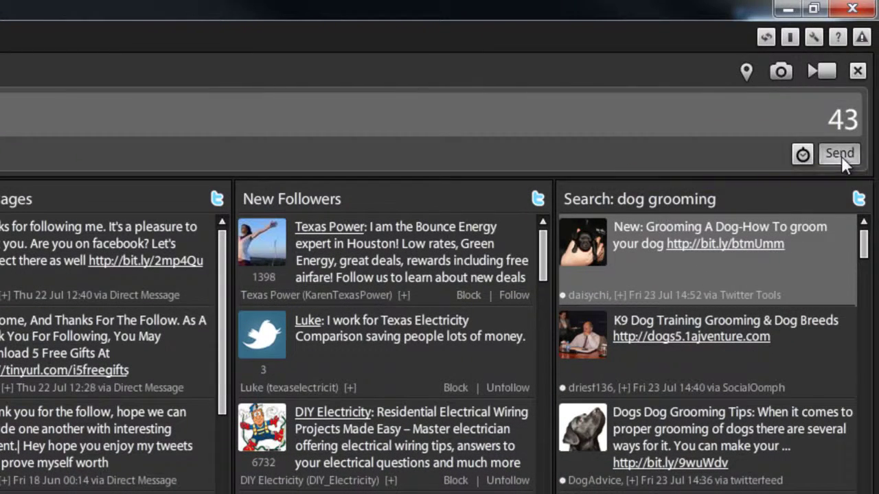
{"action": "left_click", "coordinate": [839, 154]}
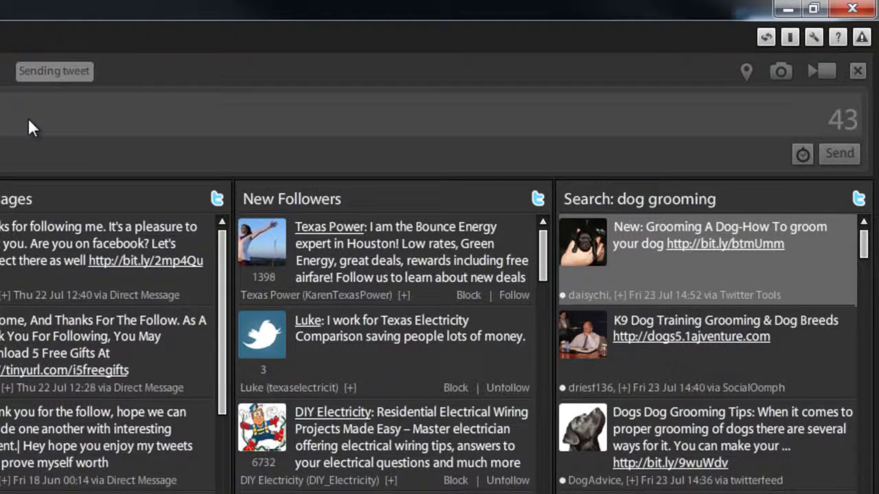